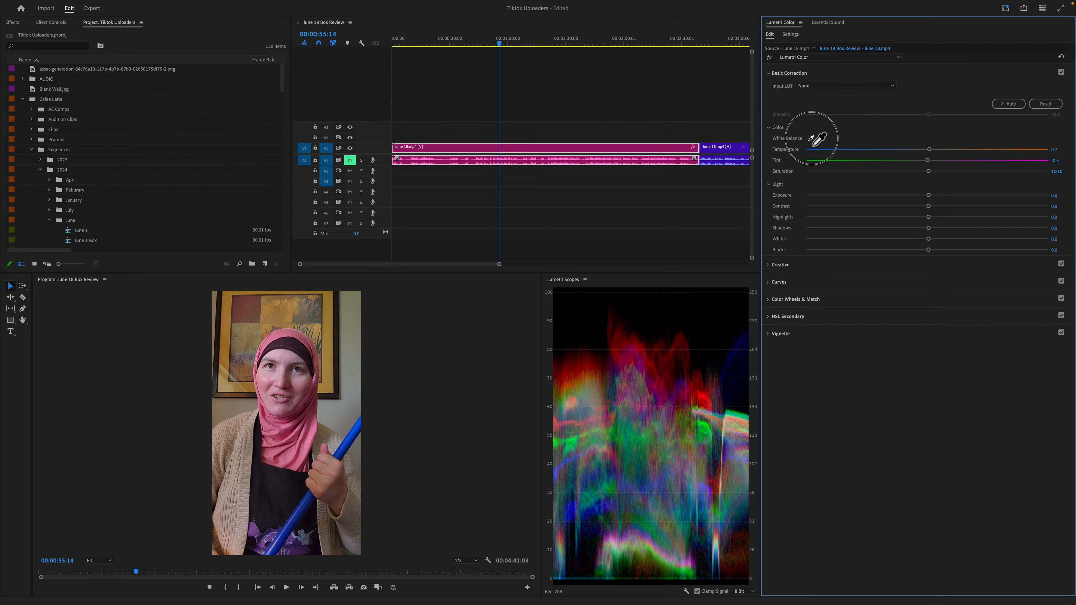
- Sample several neutral areas with the white balance eyedropper, finishing on the pale part of the apron's flower print
left_click(339, 507)
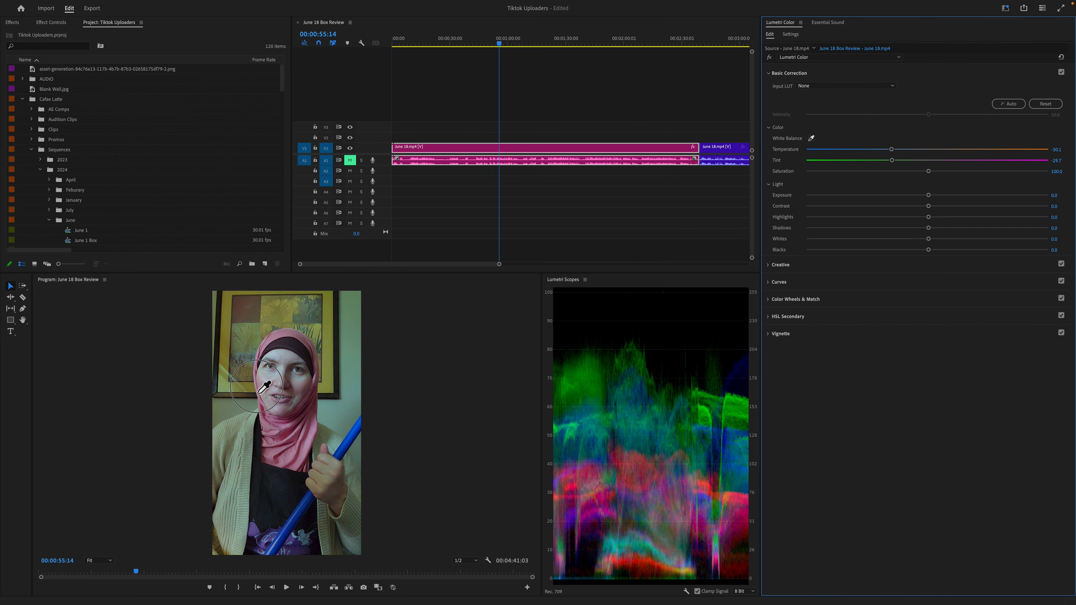
left_click(238, 376)
left_click_drag(232, 383, 308, 536)
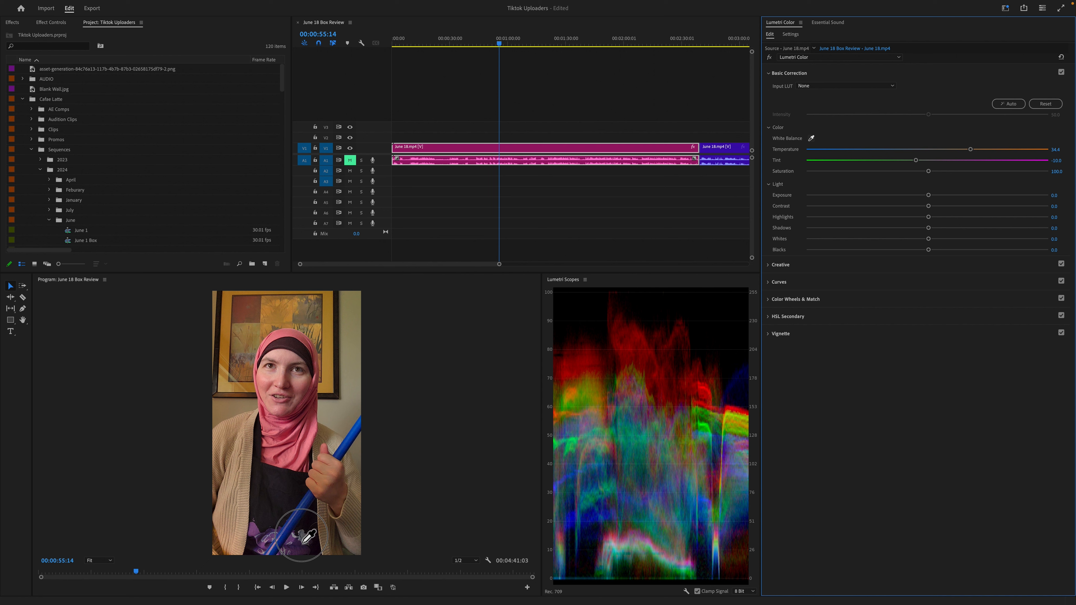
left_click_drag(301, 536, 298, 540)
- Set the clip's basic Saturation to 90 and toggle the Lumetri effect off and on to compare the grade
left_click(1058, 172)
type("90")
key("Return")
left_click(769, 57)
left_click(769, 58)
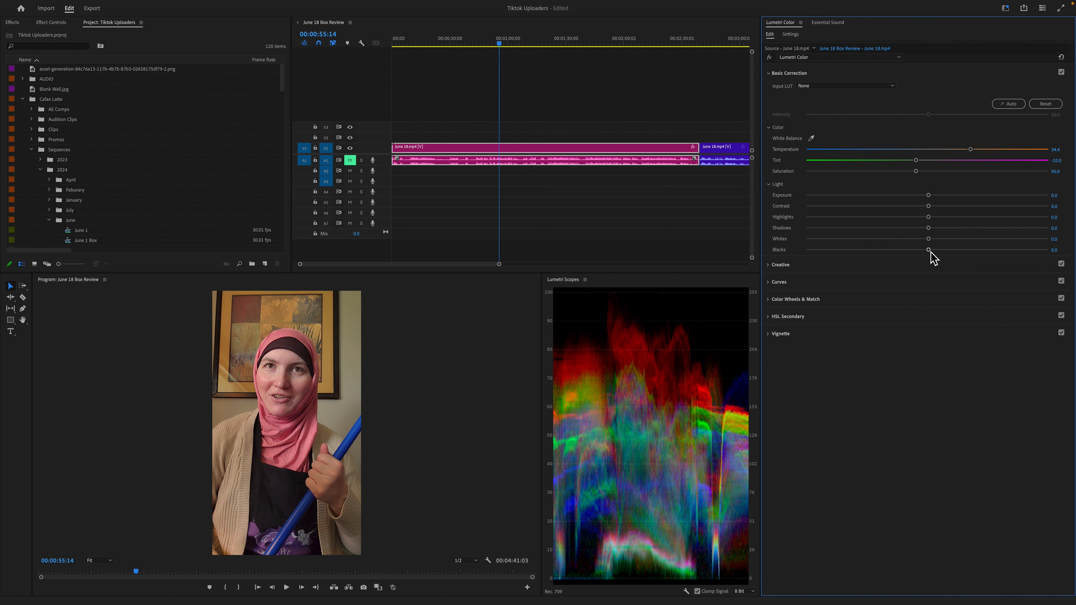
- Lower the Blacks slightly below zero, to about -0.2, using the Lumetri scopes as a guide
left_click_drag(929, 250, 928, 251)
left_click(653, 582)
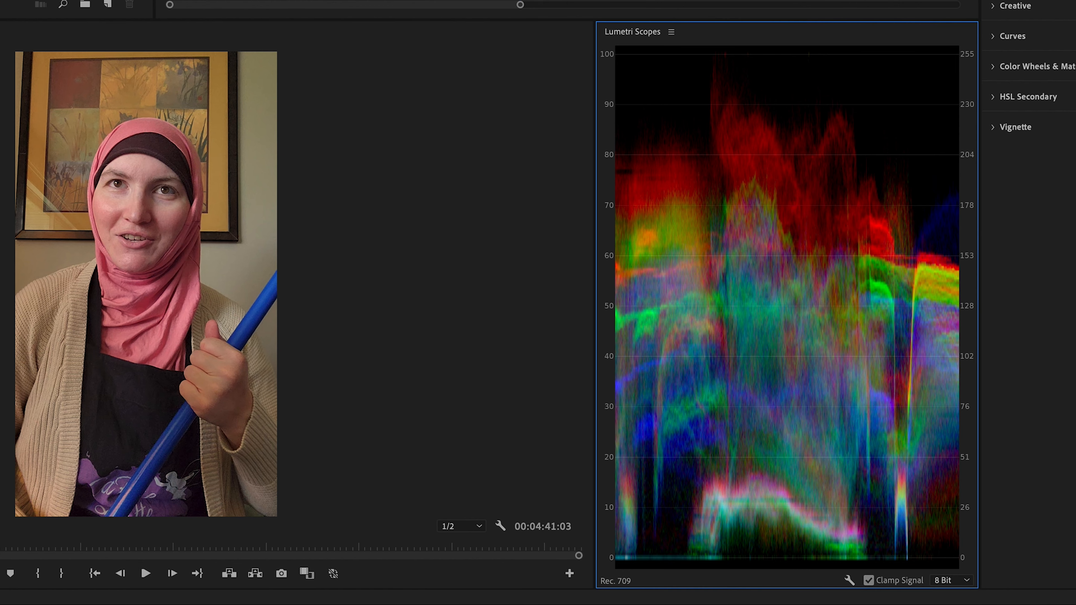
left_click_drag(1074, 2, 1068, 2)
left_click_drag(925, 251, 924, 252)
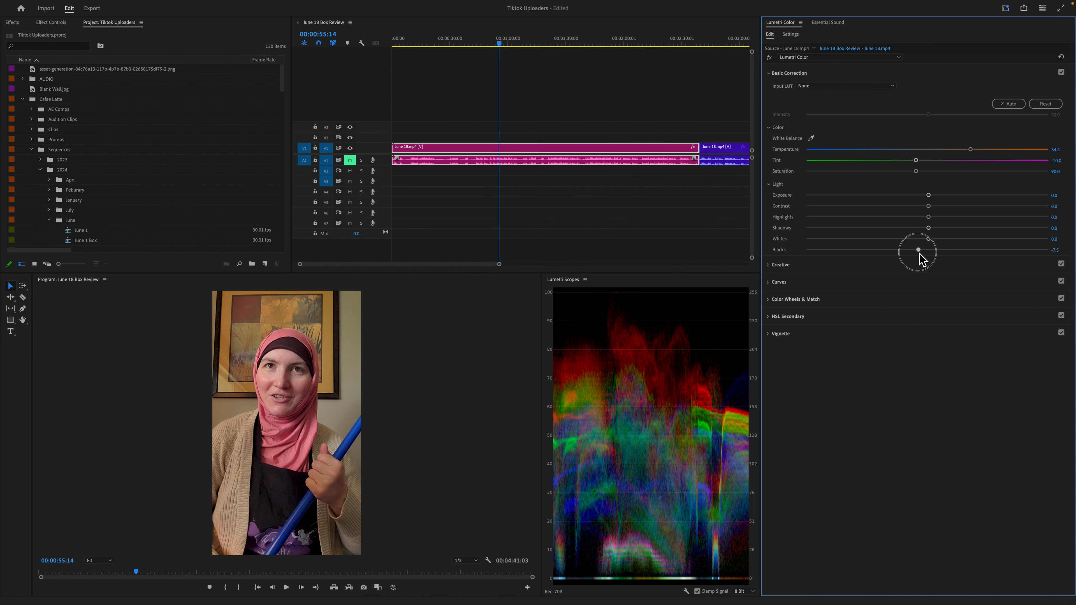
left_click_drag(919, 253, 927, 253)
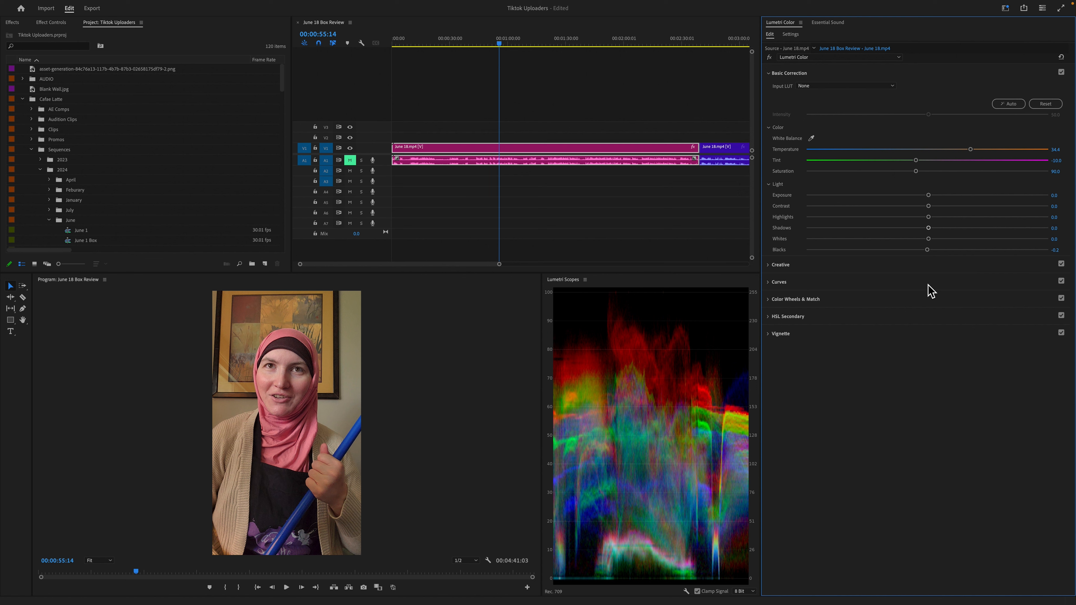
- Raise the Whites to about 13.7, try the maximum of 100, and undo that extreme change
left_click_drag(928, 239, 945, 240)
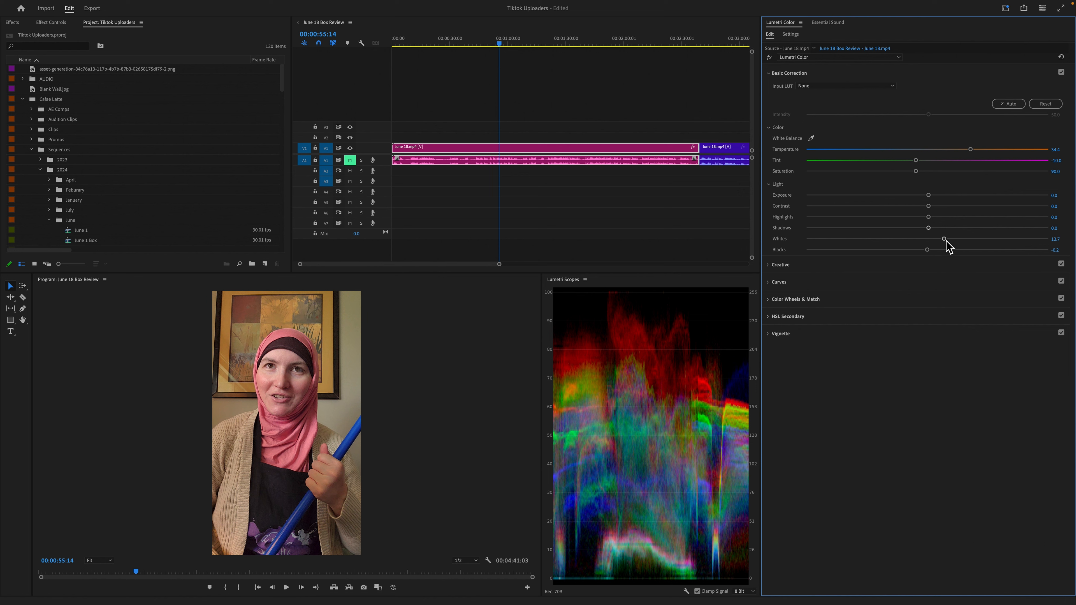
left_click_drag(944, 239, 1068, 238)
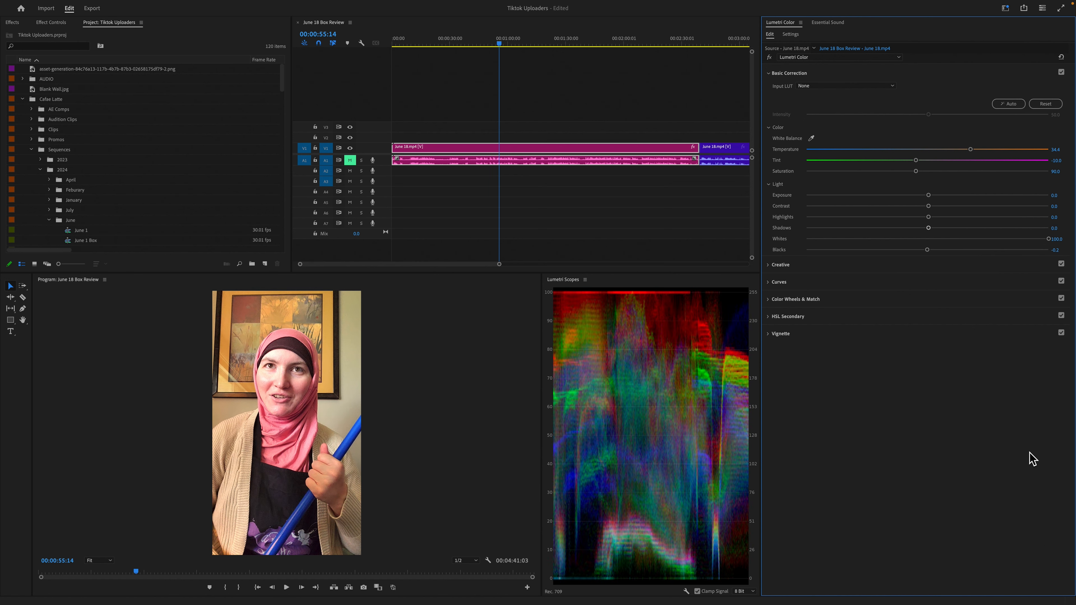
key("ctrl+z")
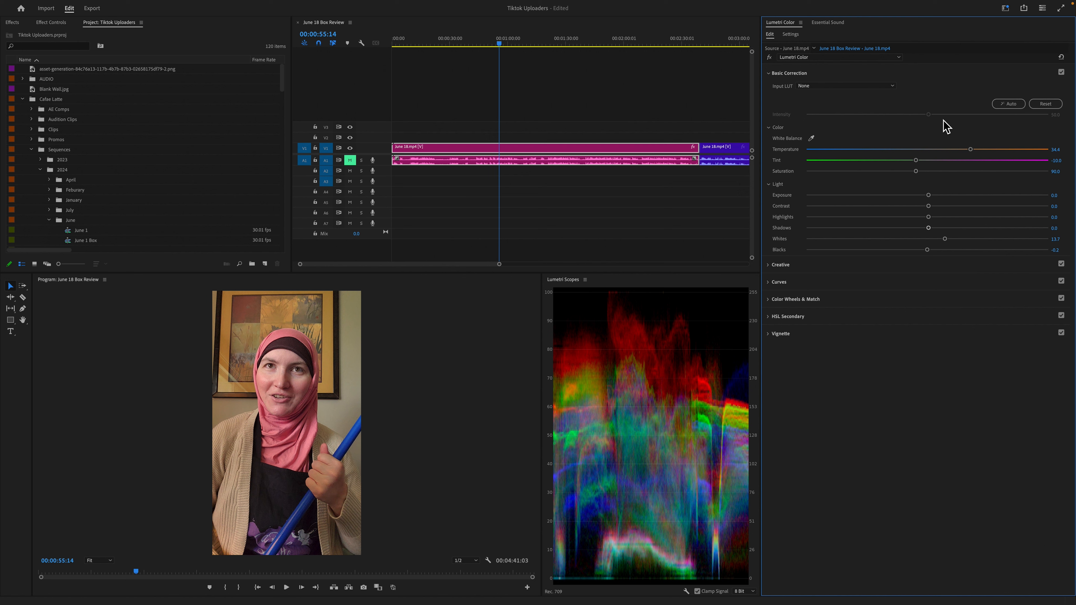
- Adjust the tones by setting Shadows to about -21.0, Highlights to about 31.7 and Contrast to about -8.1
left_click_drag(930, 229, 966, 219)
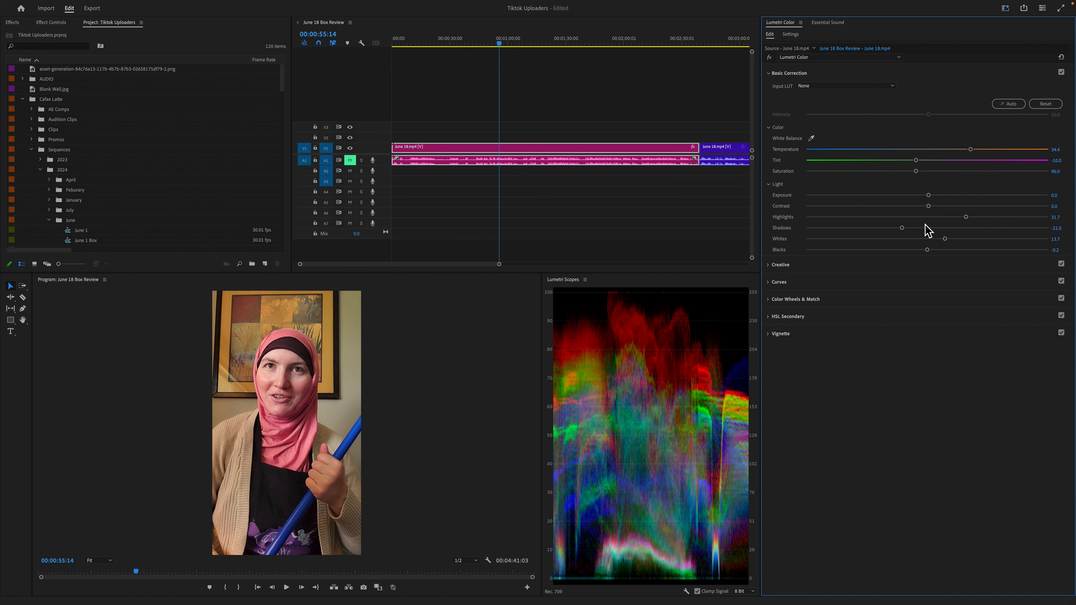
left_click_drag(929, 208, 771, 234)
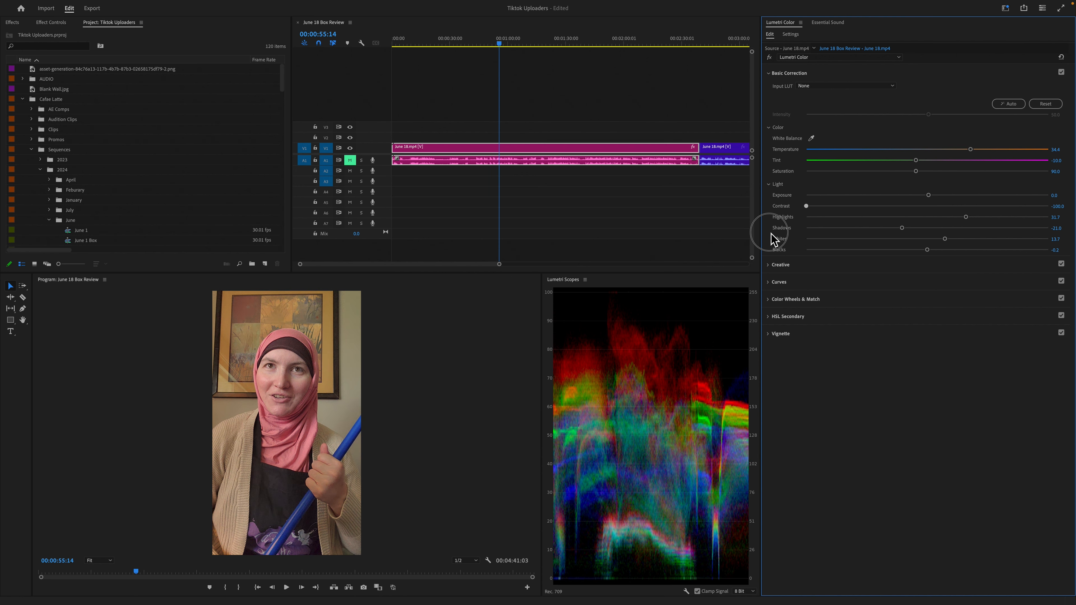
left_click(1059, 206)
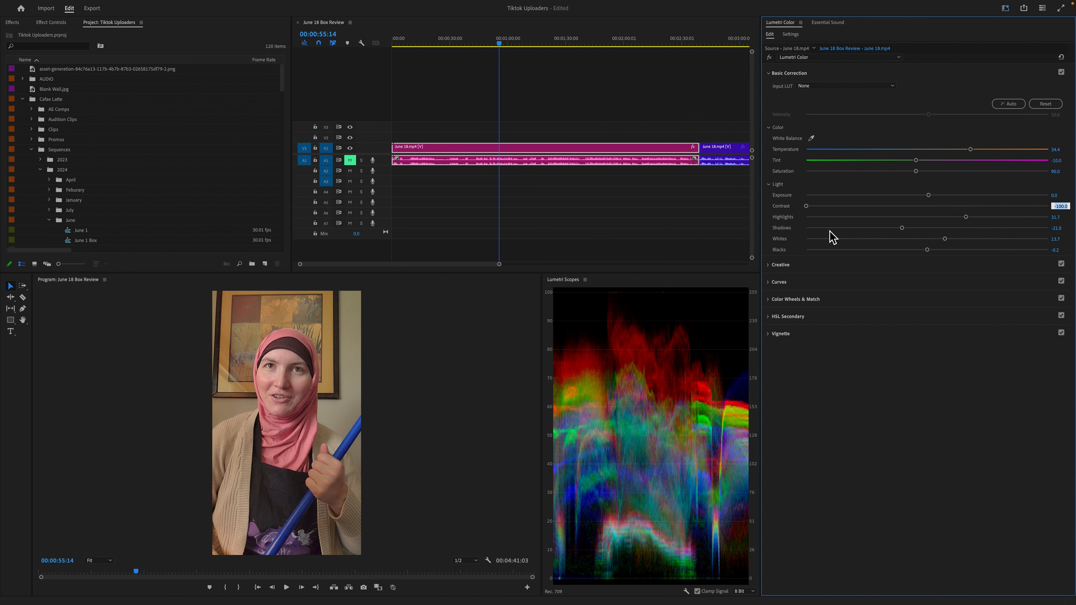
left_click_drag(807, 207, 919, 208)
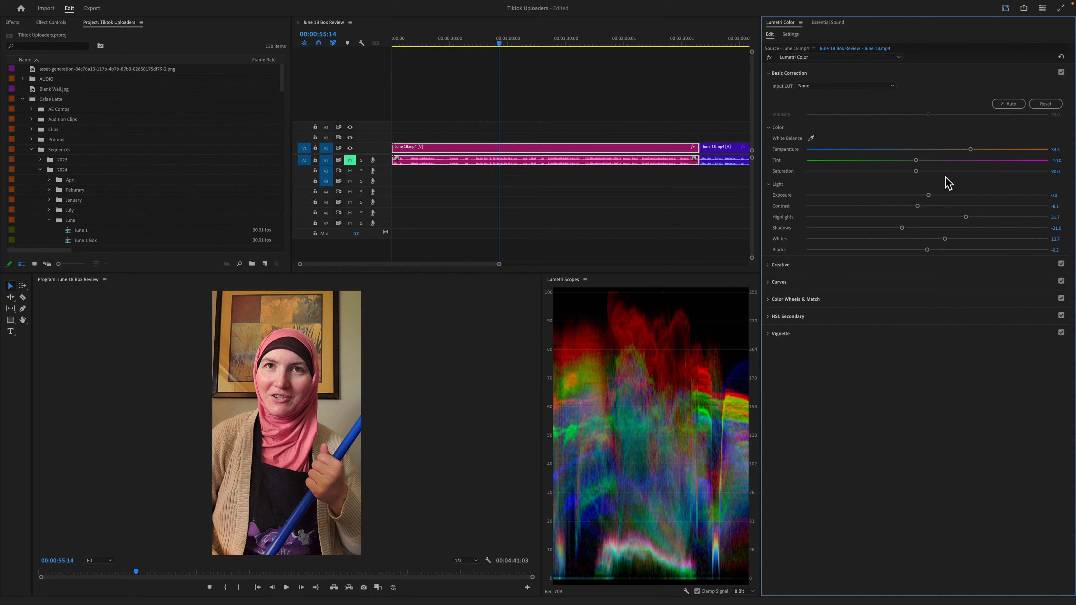
- Browse the creative looks and try Drive, followed by Godfather, on the first clip
left_click(821, 268)
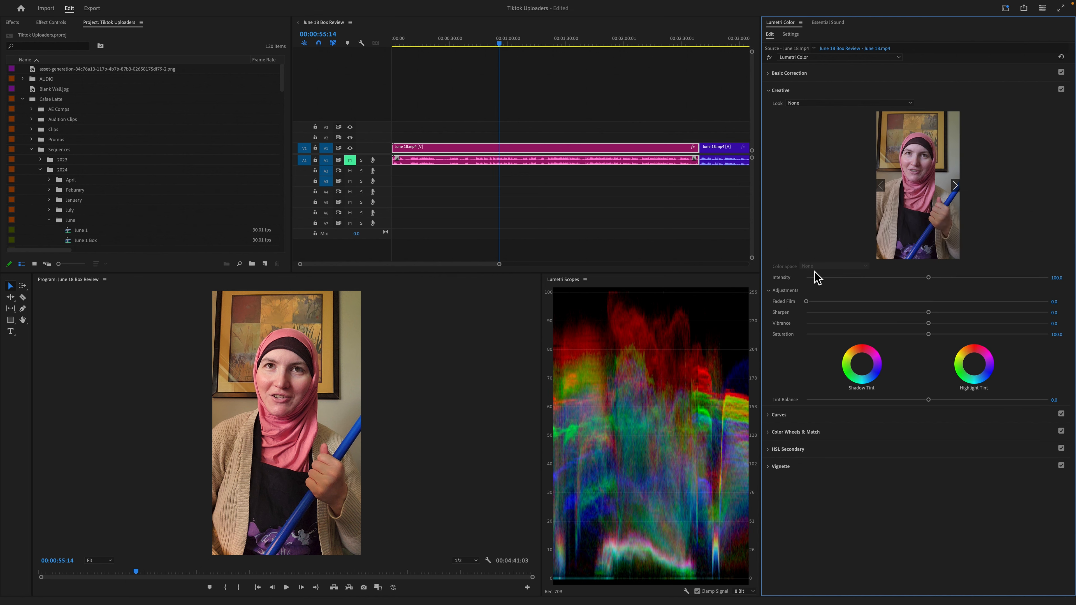
left_click(844, 104)
scroll(864, 450, "down", 10)
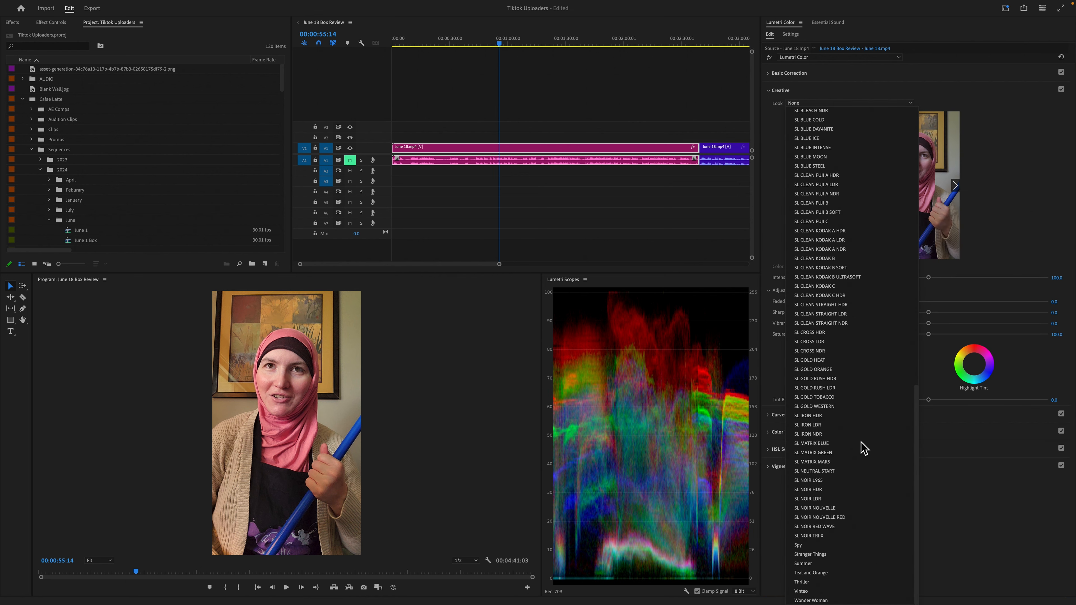
scroll(846, 223, "up", 10)
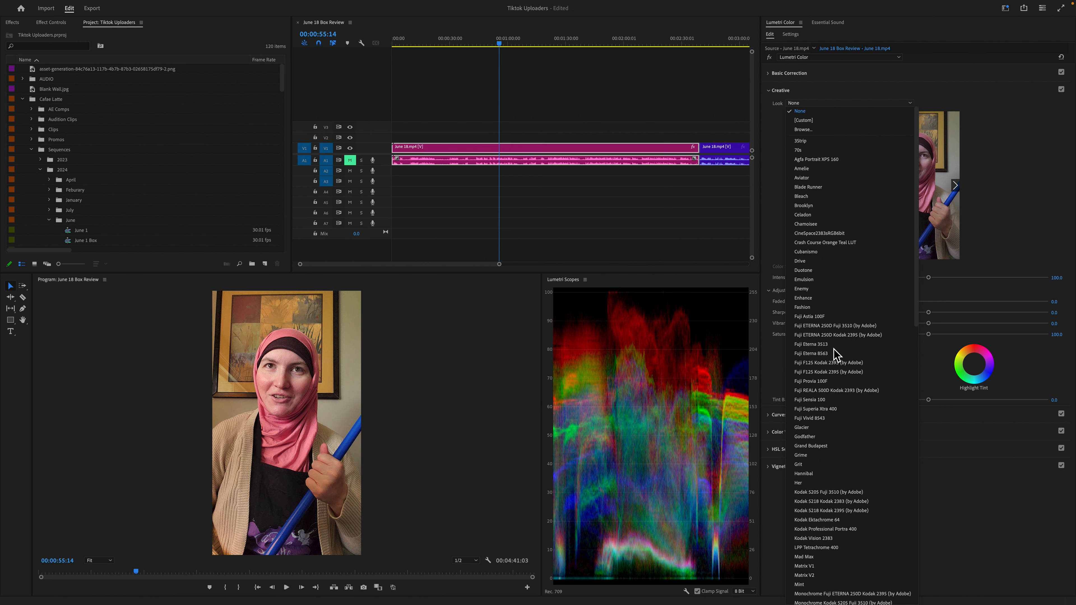
left_click(812, 264)
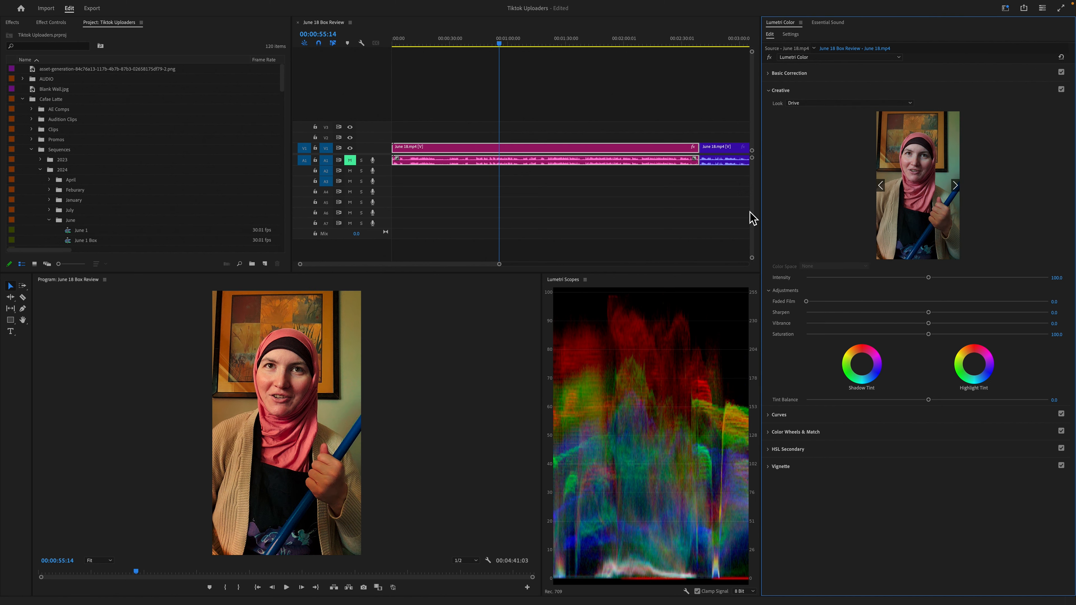
left_click(842, 104)
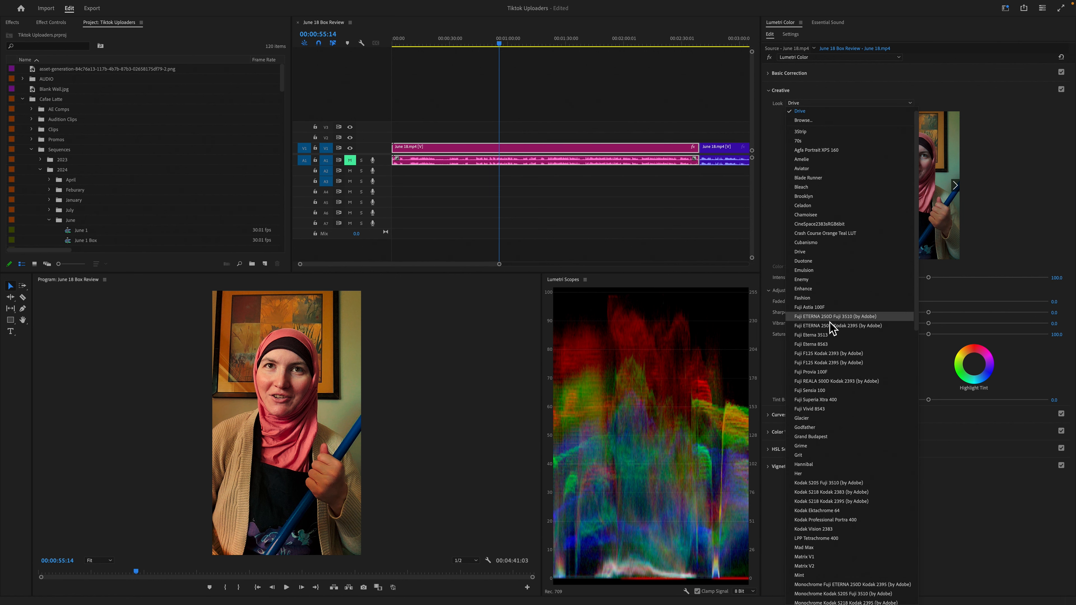
left_click(829, 429)
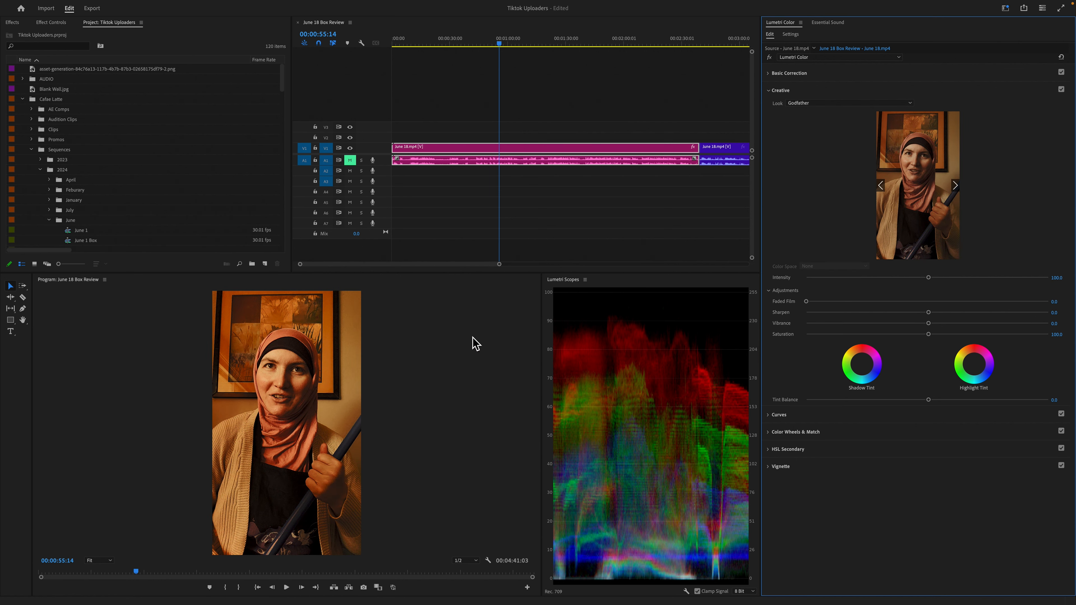
- Try the SL BLUE DAY4NITE look on the clip and reduce its intensity to about 66.6
left_click(837, 104)
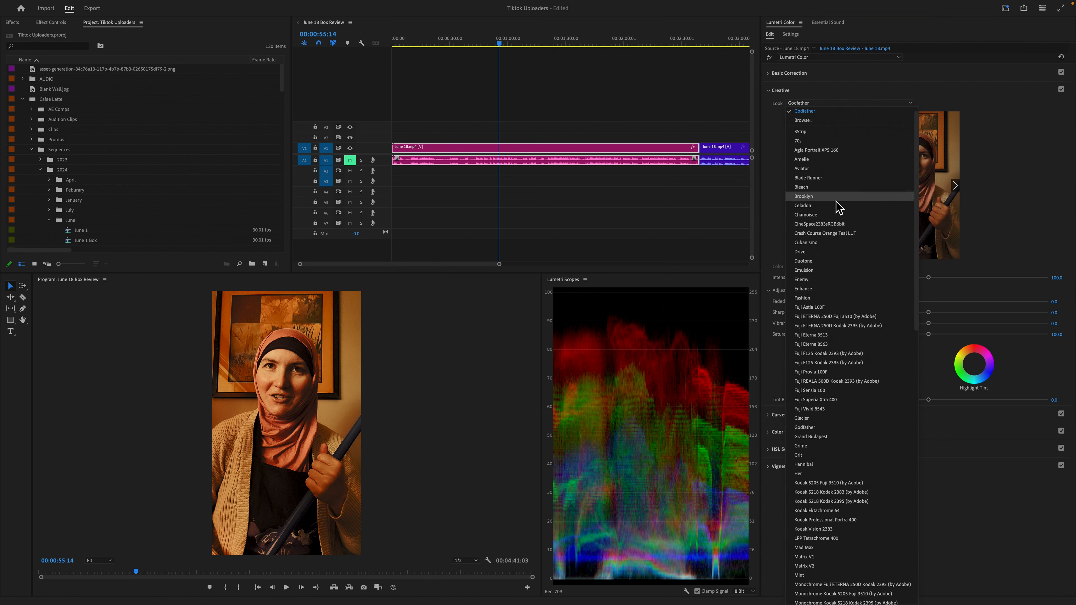
scroll(838, 471, "down", 5)
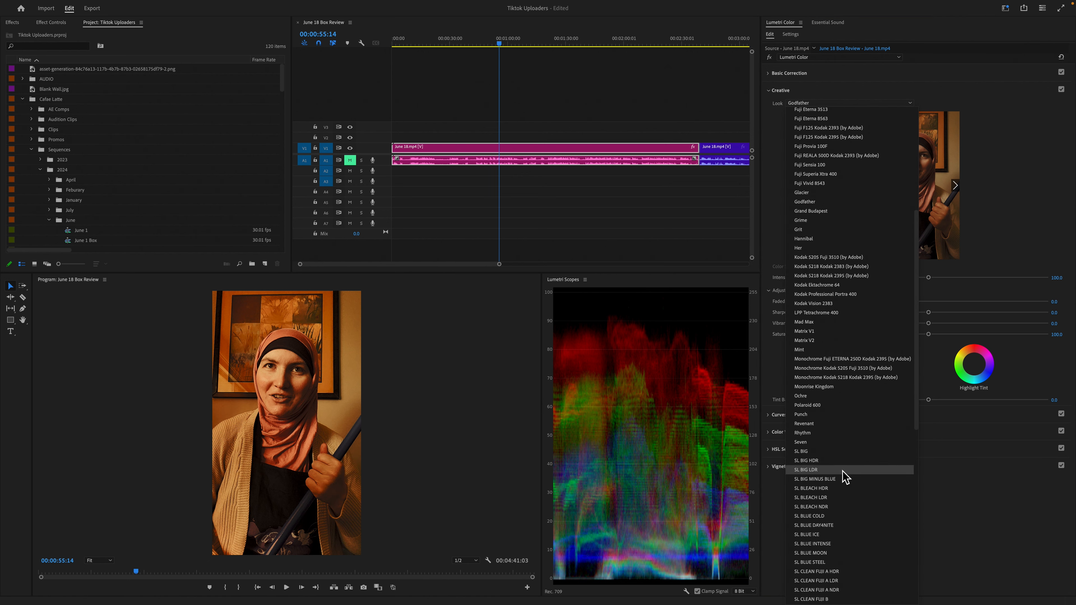
scroll(840, 476, "down", 5)
scroll(840, 484, "up", 3)
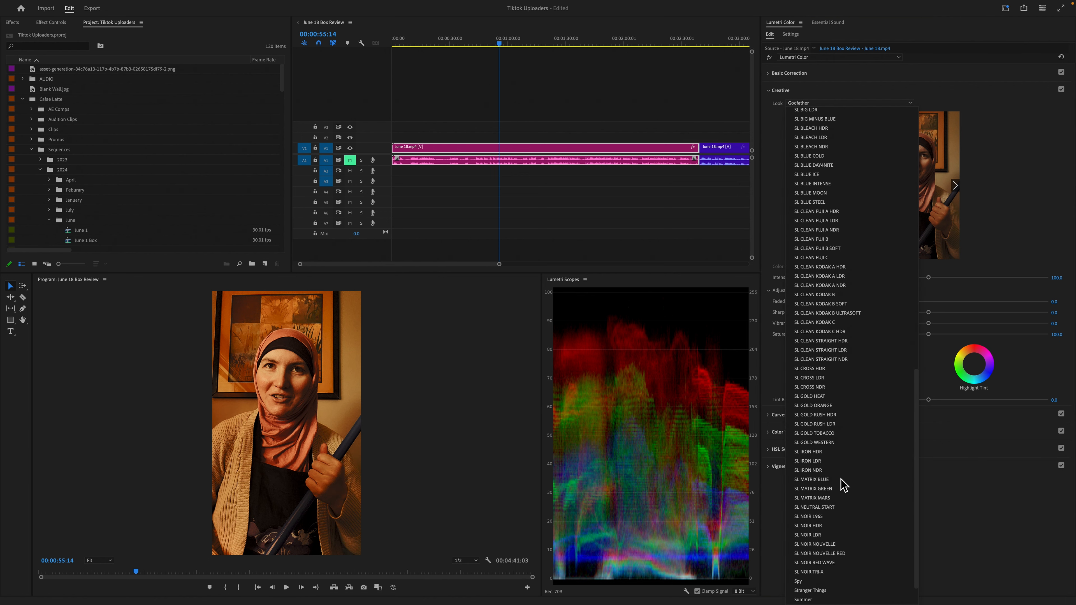
scroll(854, 452, "up", 1)
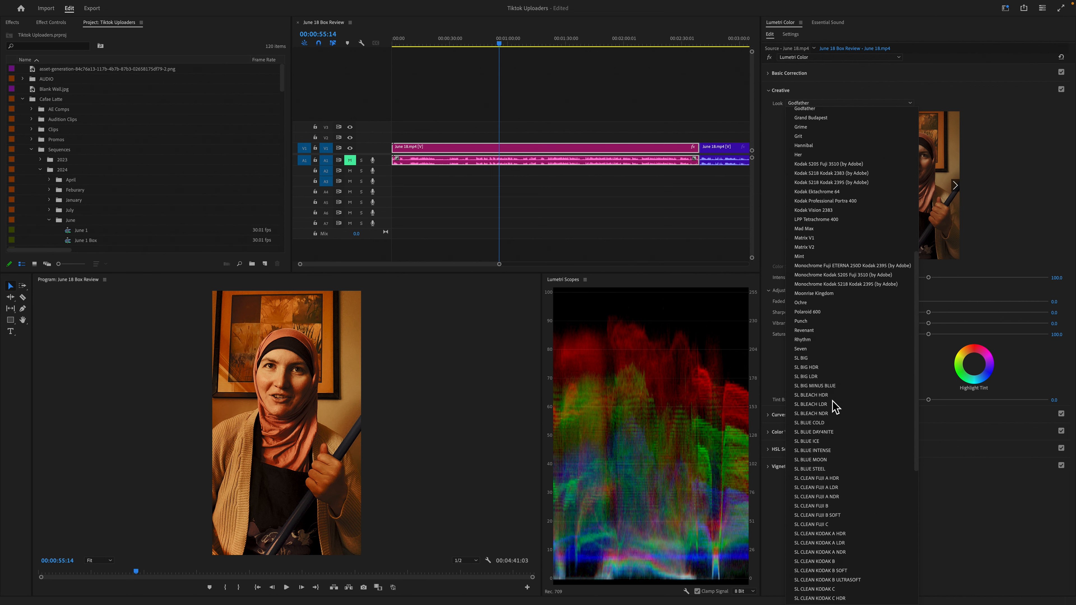
left_click(831, 435)
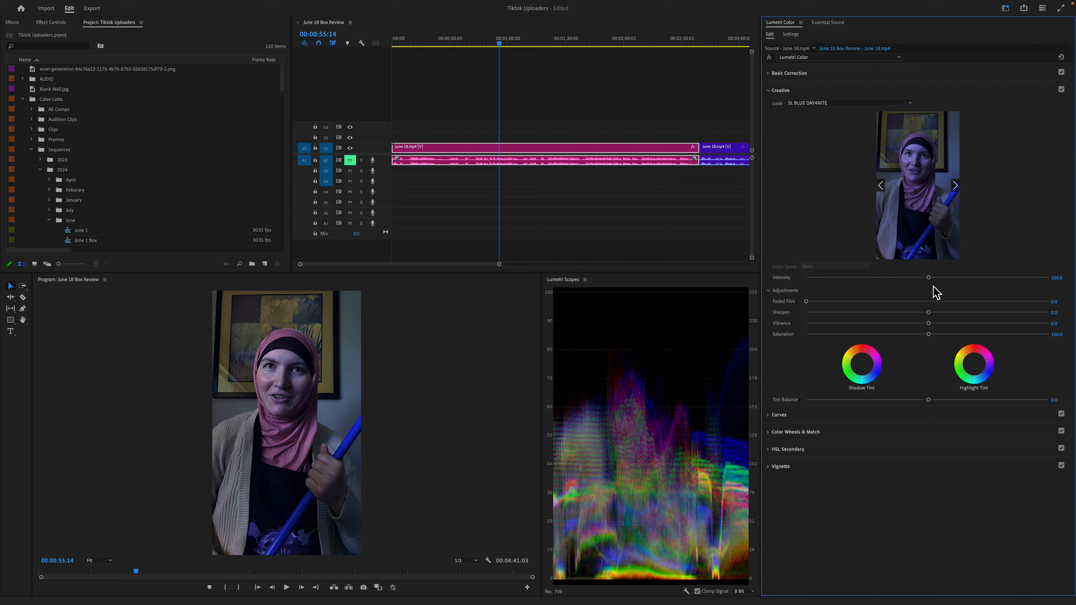
left_click_drag(928, 277, 888, 284)
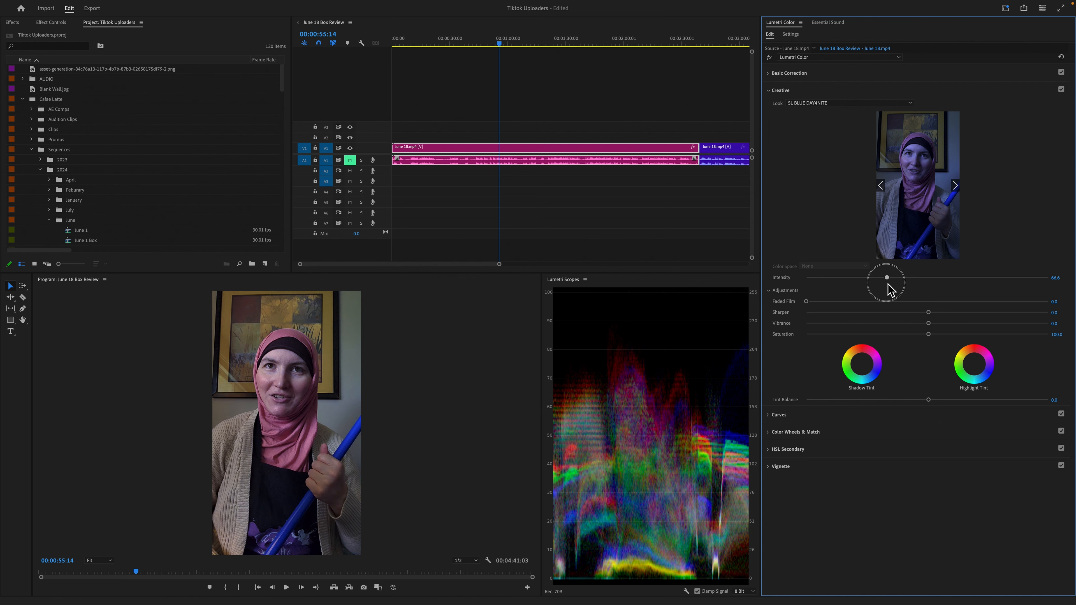
- Apply the SL NEUTRAL START look to the first clip with an intensity of 65.0 and collapse the creative settings
left_click(849, 104)
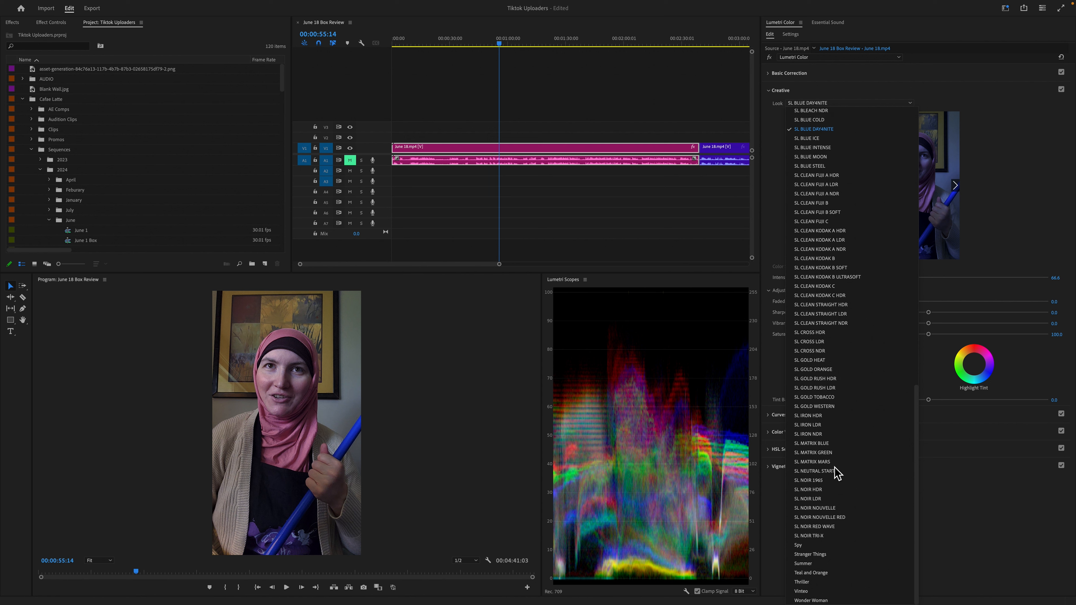
left_click(819, 471)
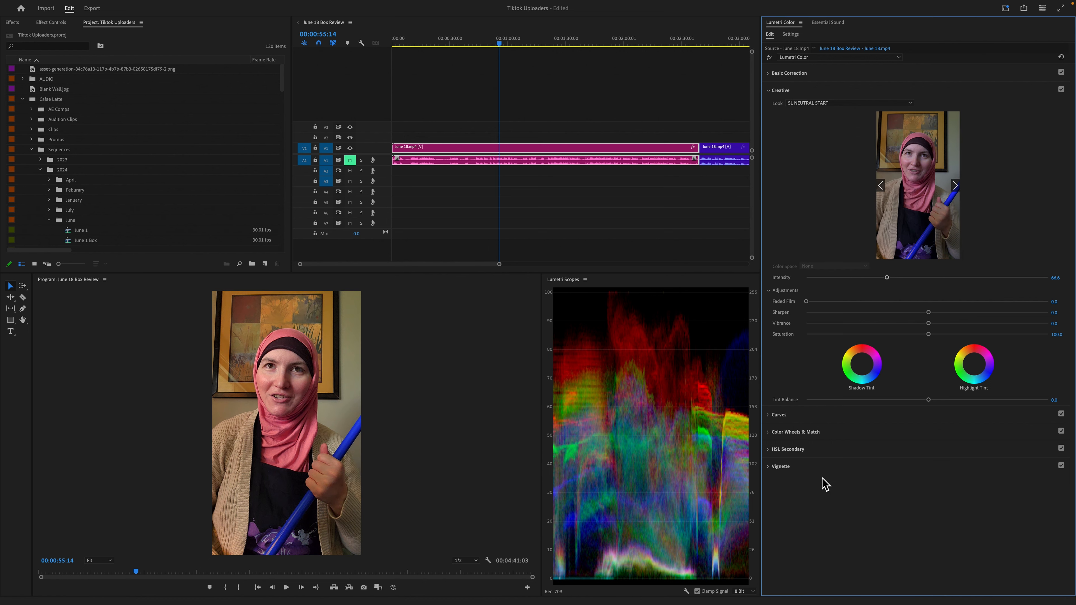
left_click(1059, 277)
key("Return")
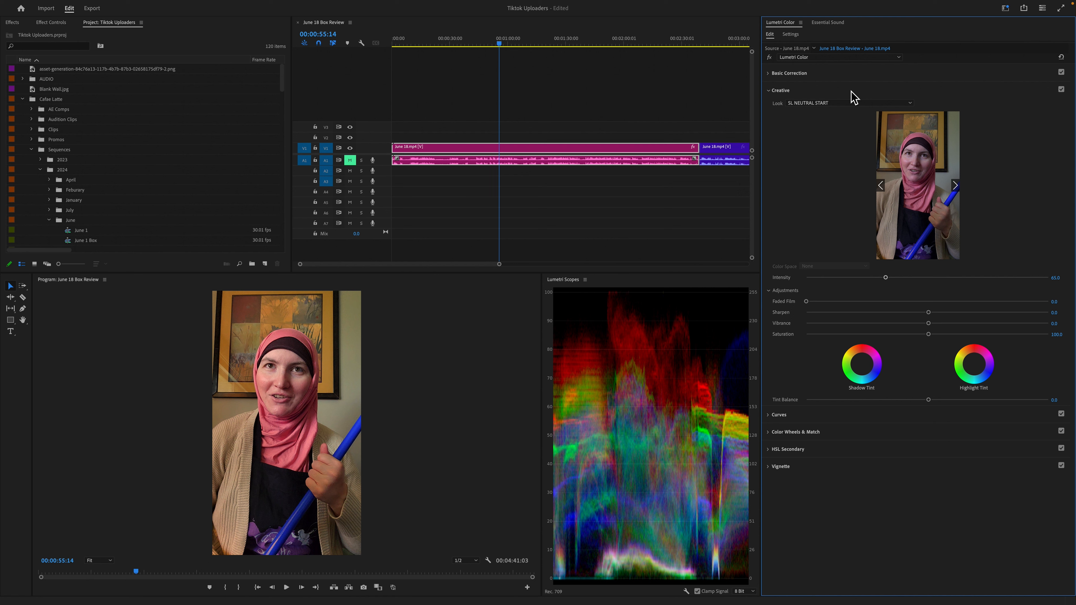
left_click(846, 92)
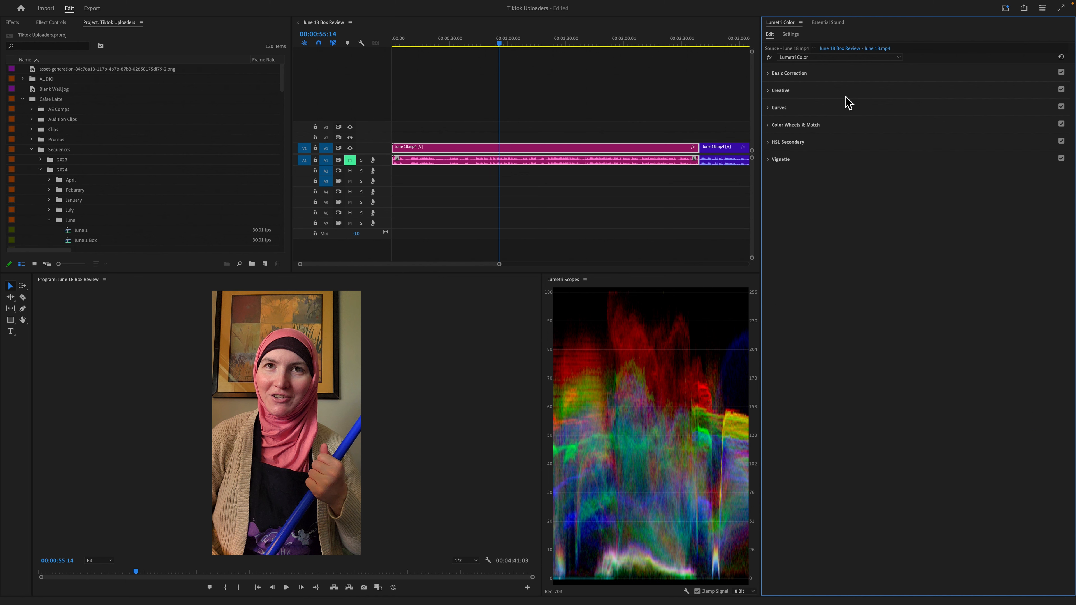
- Move the playhead to 00:03:02:28, select the second June 18.mp4 clip, and sample its white balance near the shirt's shoulder
scroll(644, 126, "down", 10)
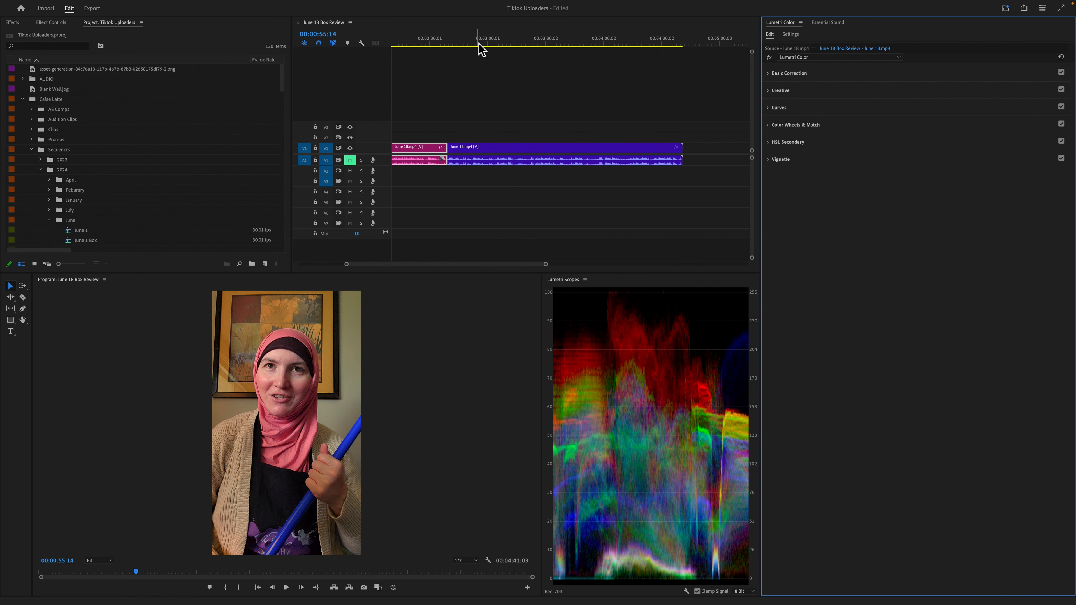
left_click(494, 43)
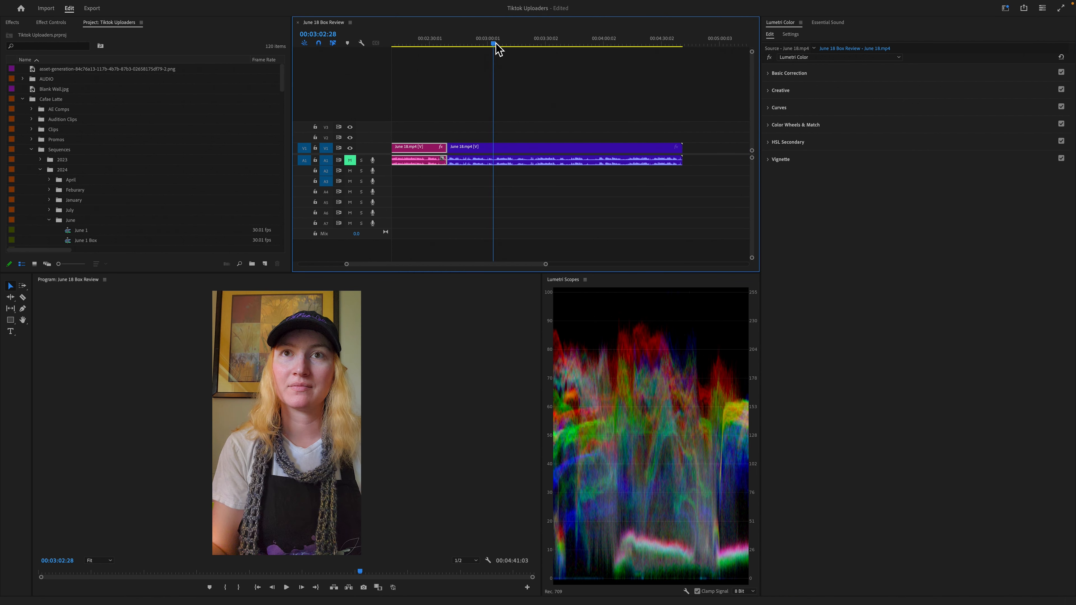
left_click(566, 159)
left_click(843, 78)
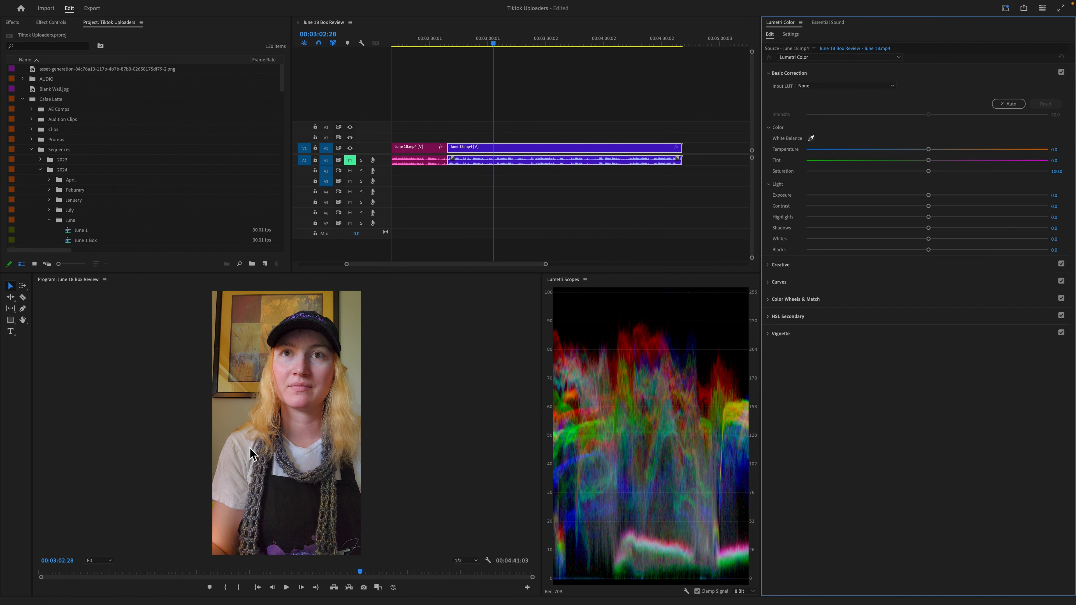
left_click(811, 139)
left_click(252, 446)
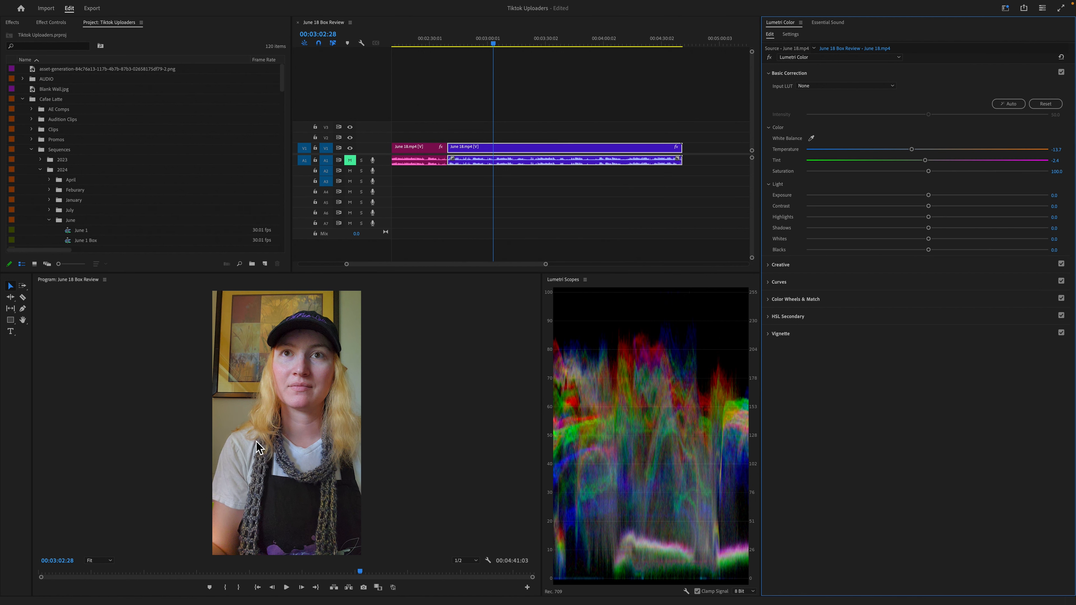
- Set the second clip's Saturation to 90, Whites to about 34.1, Highlights 16.8, Shadows -21.0, Contrast -10.1 and Blacks -2.3
type("90")
key("Return")
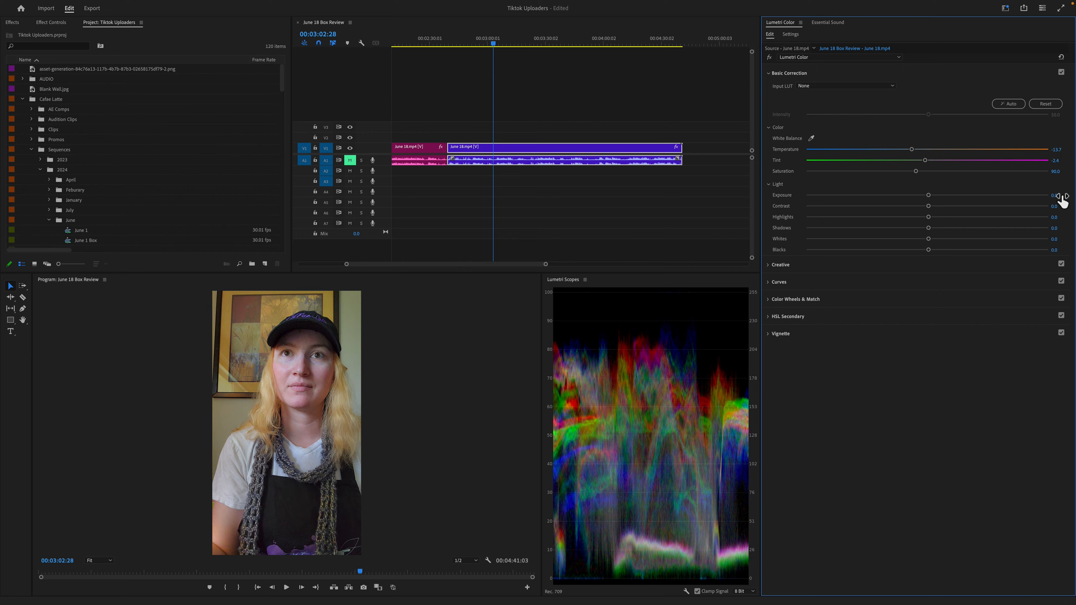
left_click_drag(928, 250, 917, 207)
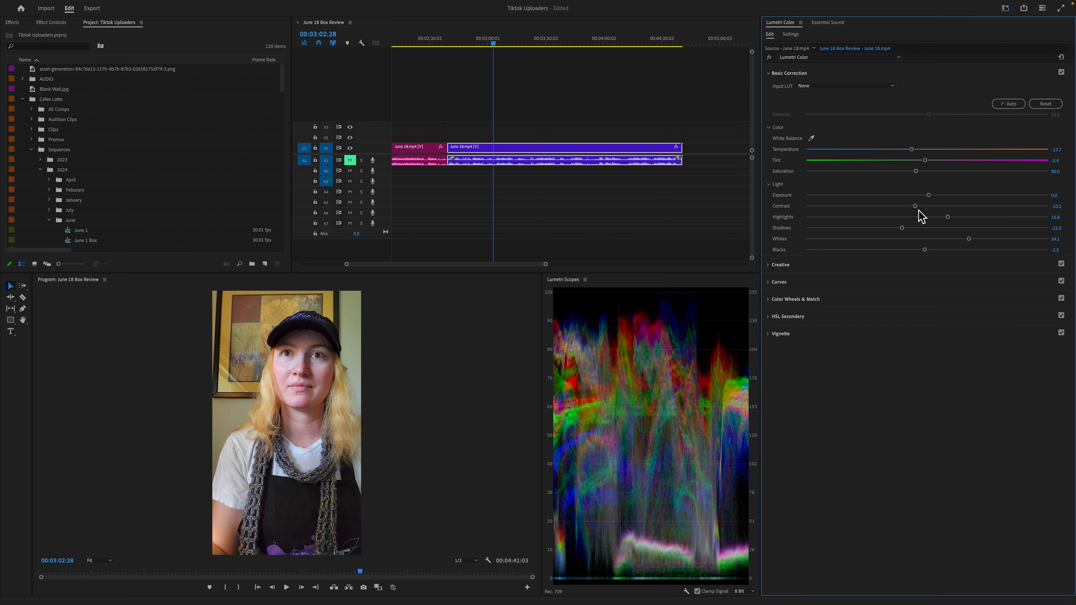
- Resample the second clip's white balance from the white shirt at the neckline
left_click(811, 138)
left_click(304, 458)
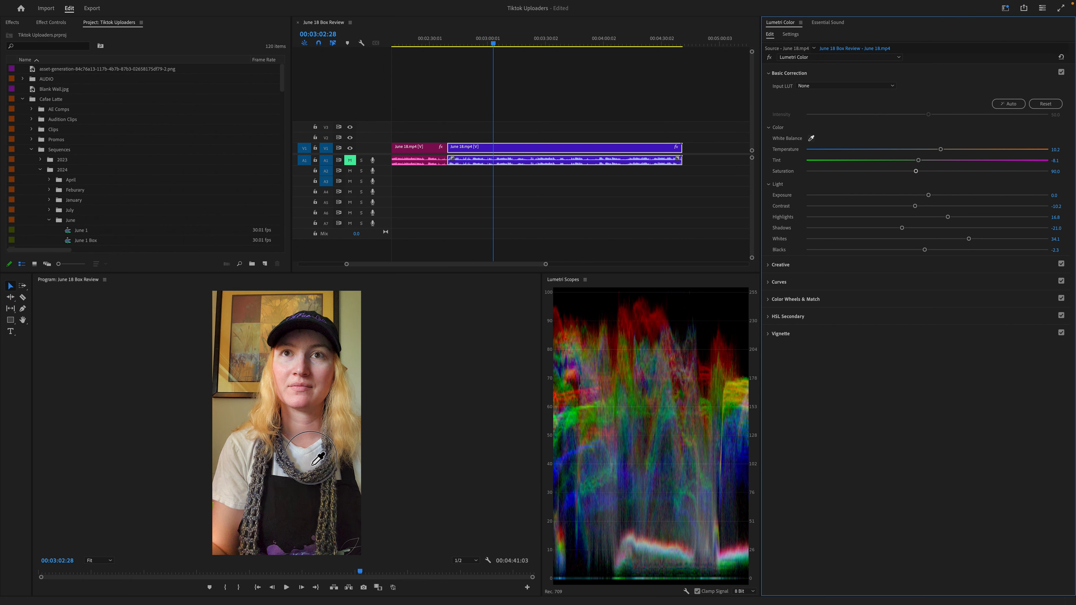
left_click_drag(304, 464, 359, 474)
- Apply the SL NEUTRAL START creative look to the second clip
left_click(871, 264)
left_click(828, 103)
left_click(835, 471)
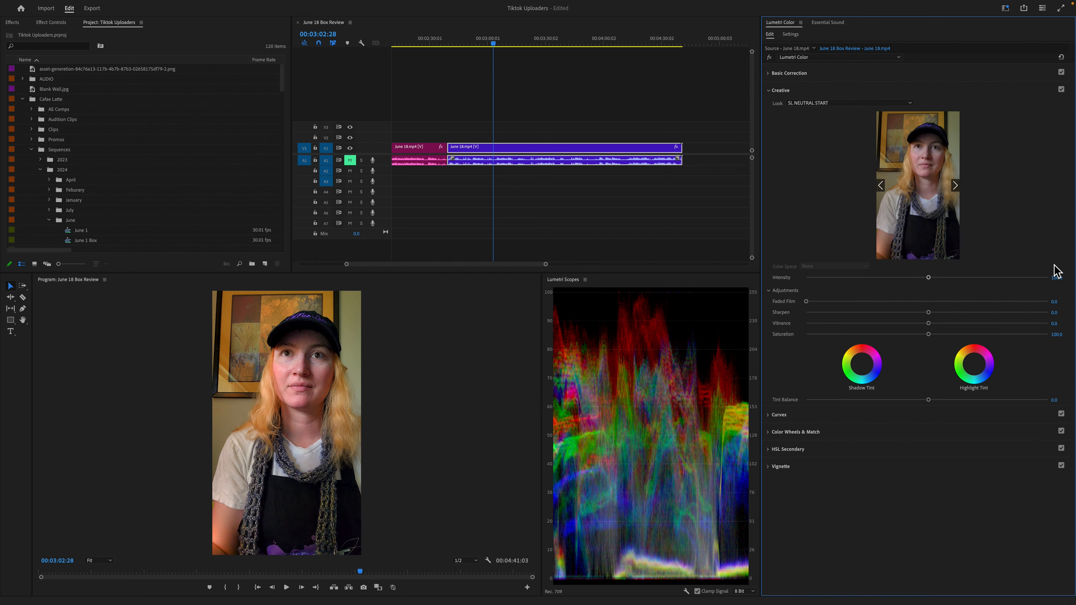
- Compare the graded frames of the first and second June 18.mp4 clips, ending with the playhead at 00:03:03:11
left_click(942, 90)
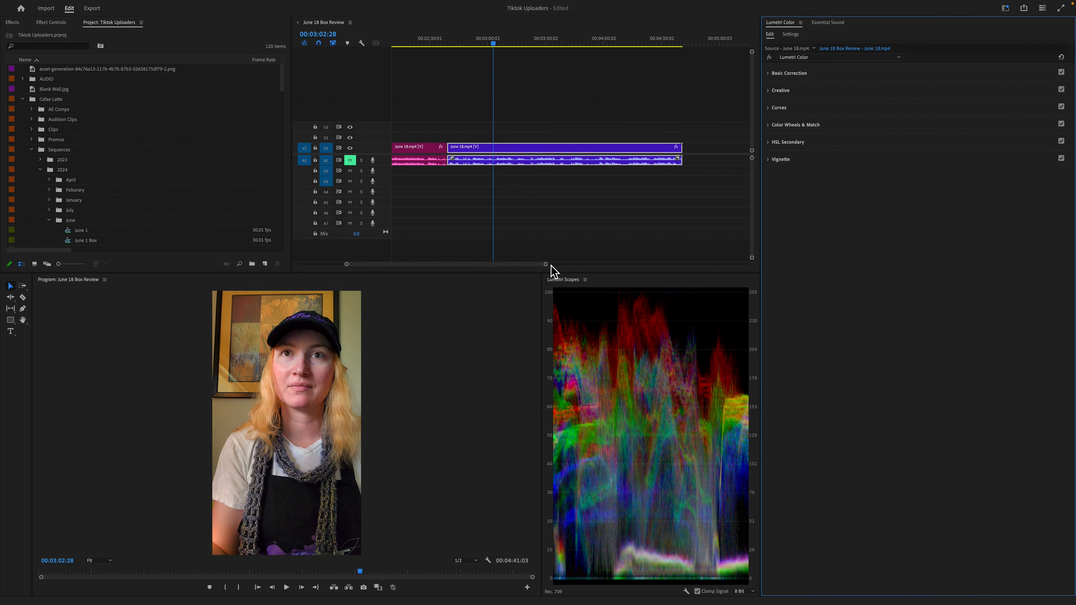
left_click_drag(493, 46, 500, 72)
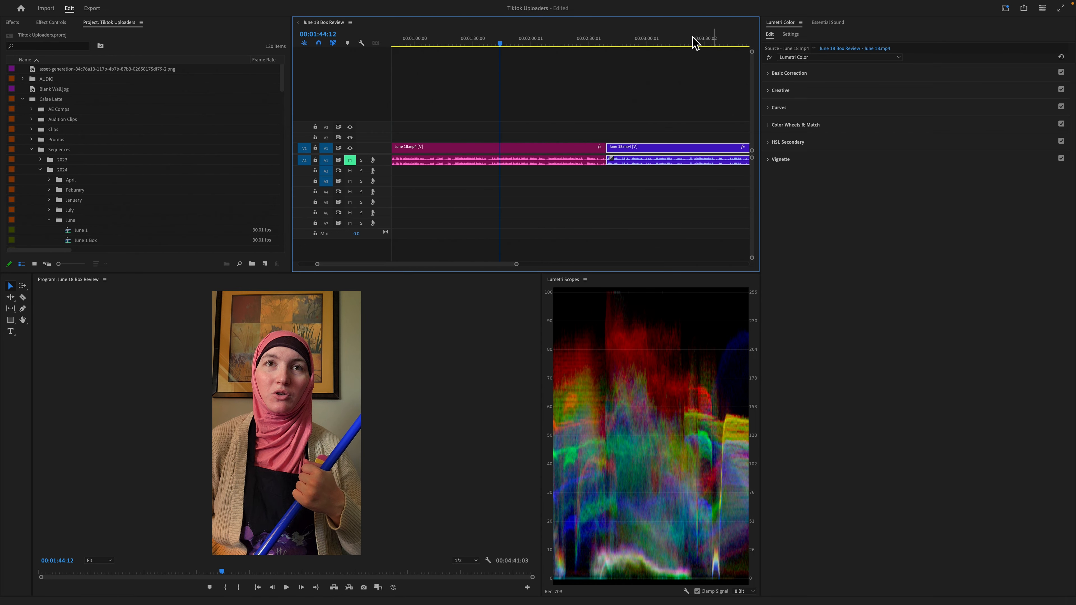
left_click(686, 42)
left_click(535, 41)
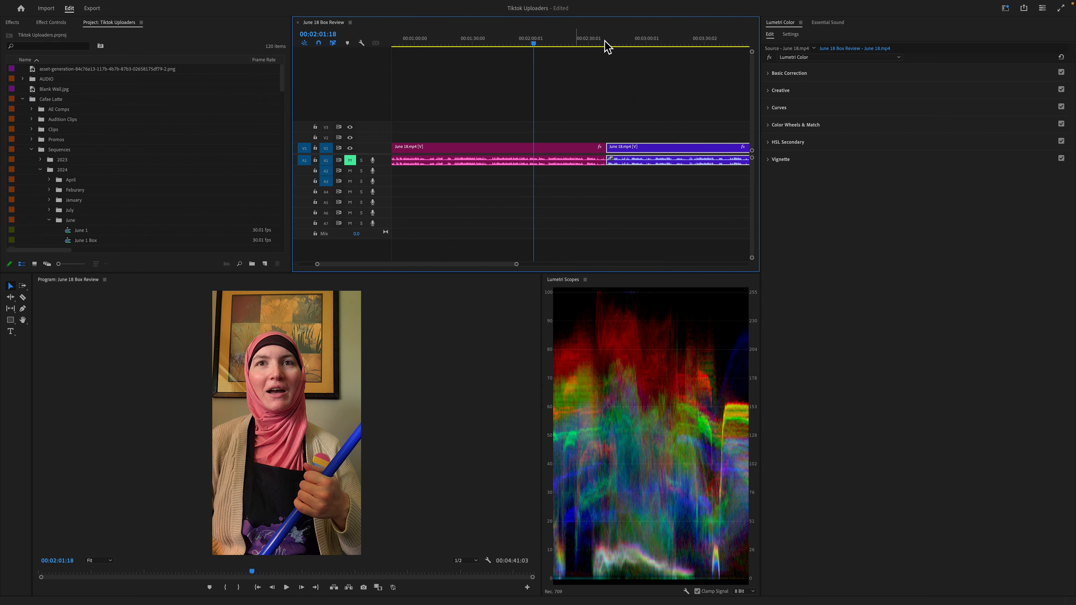
left_click(654, 42)
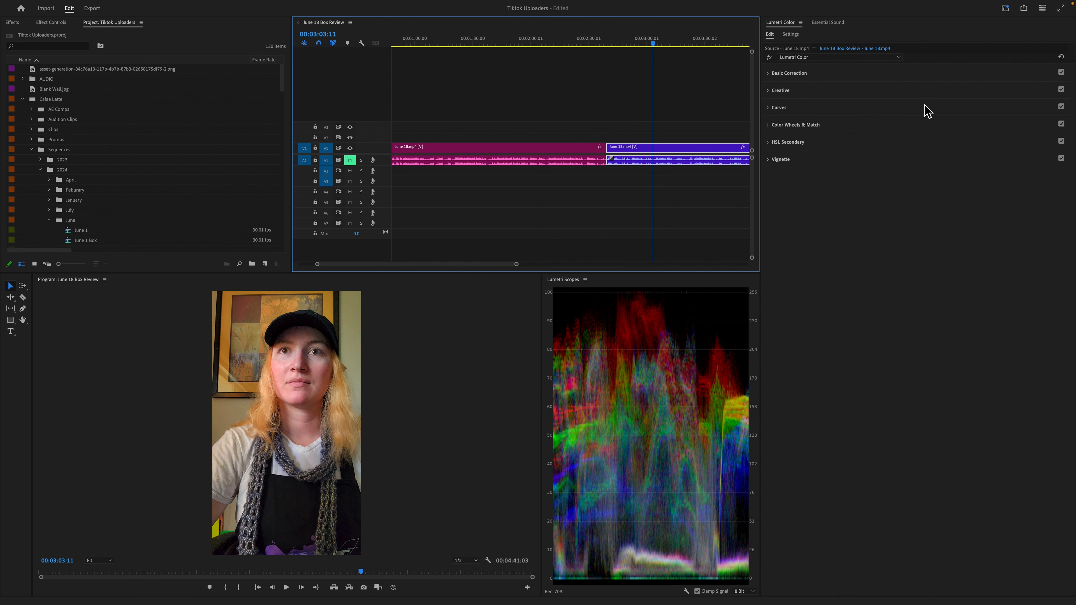
- Show the Color Match comparison view and set its reference frame to 00:03:08:21 in the second clip
left_click(844, 128)
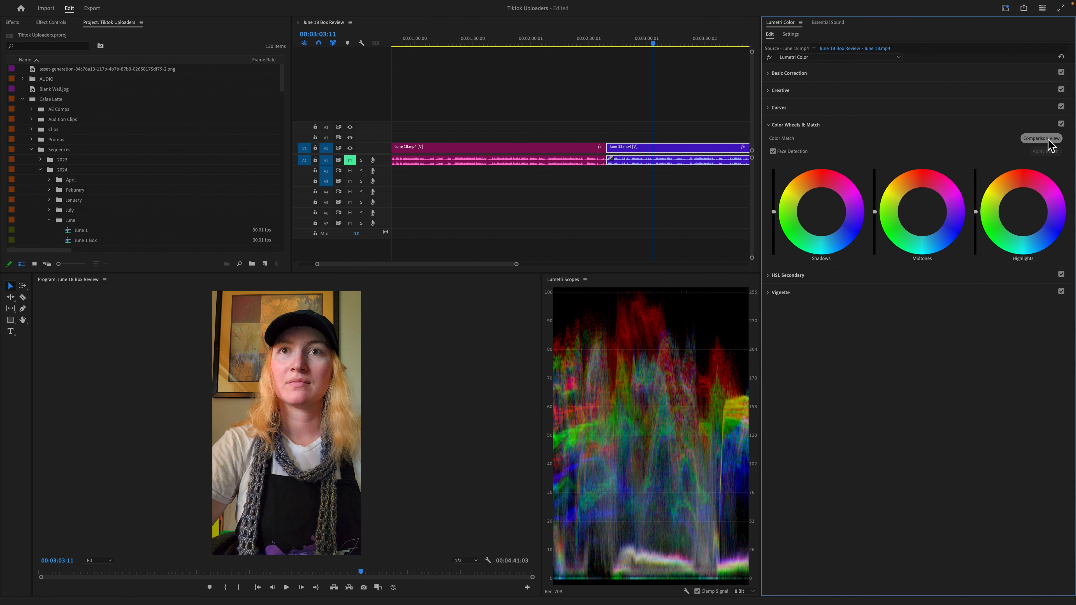
left_click(1033, 140)
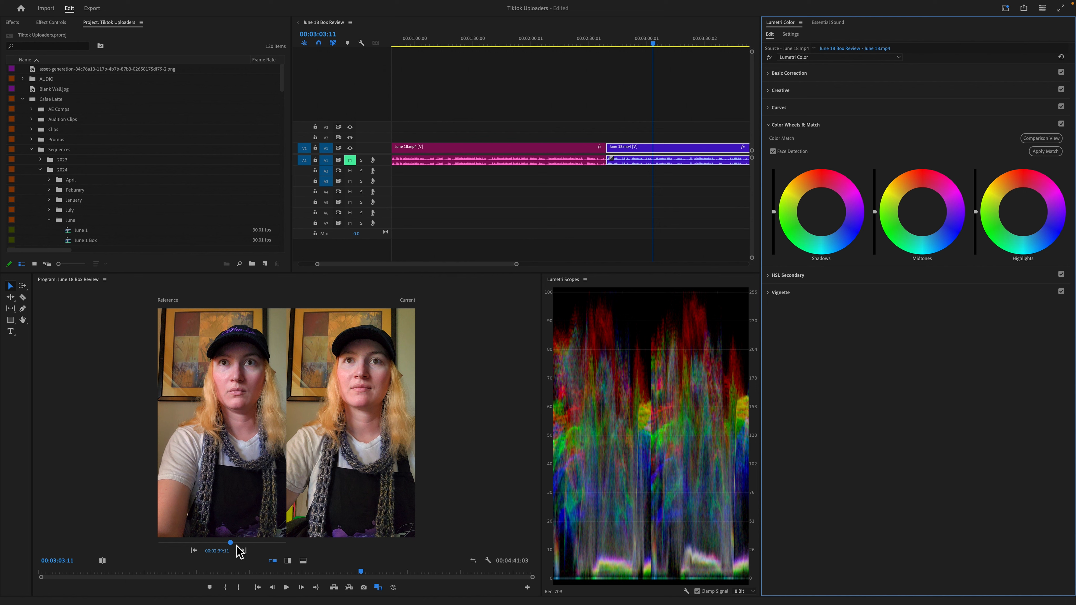
left_click(194, 550)
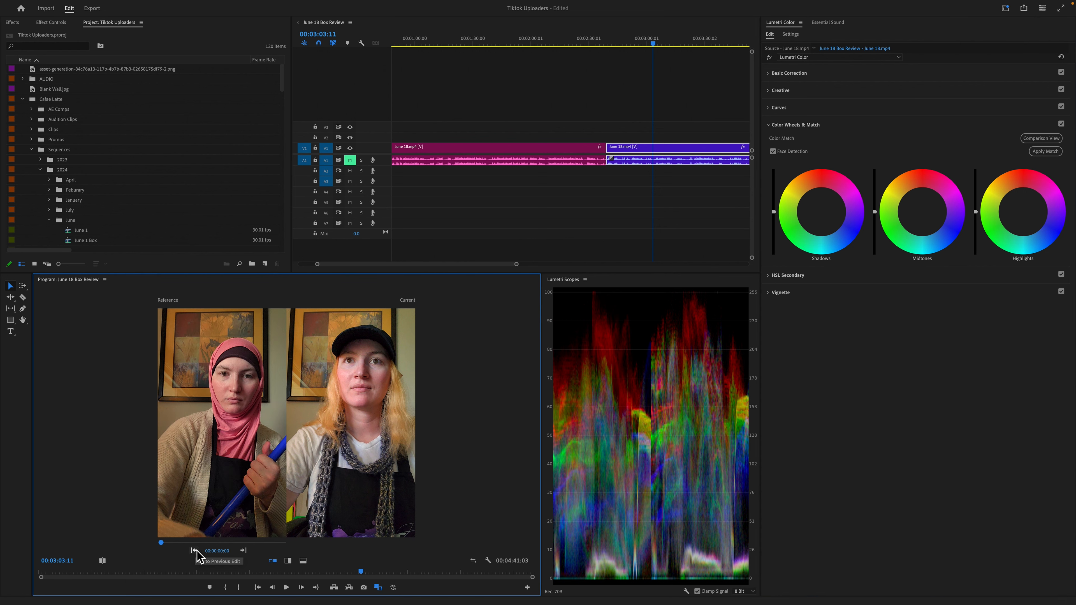
left_click(243, 550)
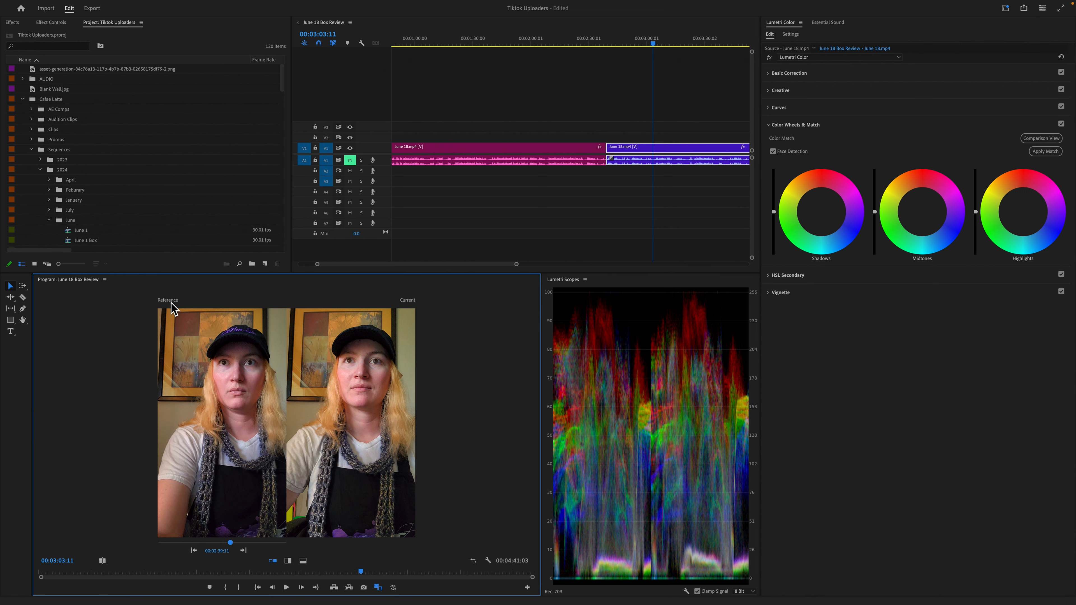
left_click_drag(234, 544, 248, 544)
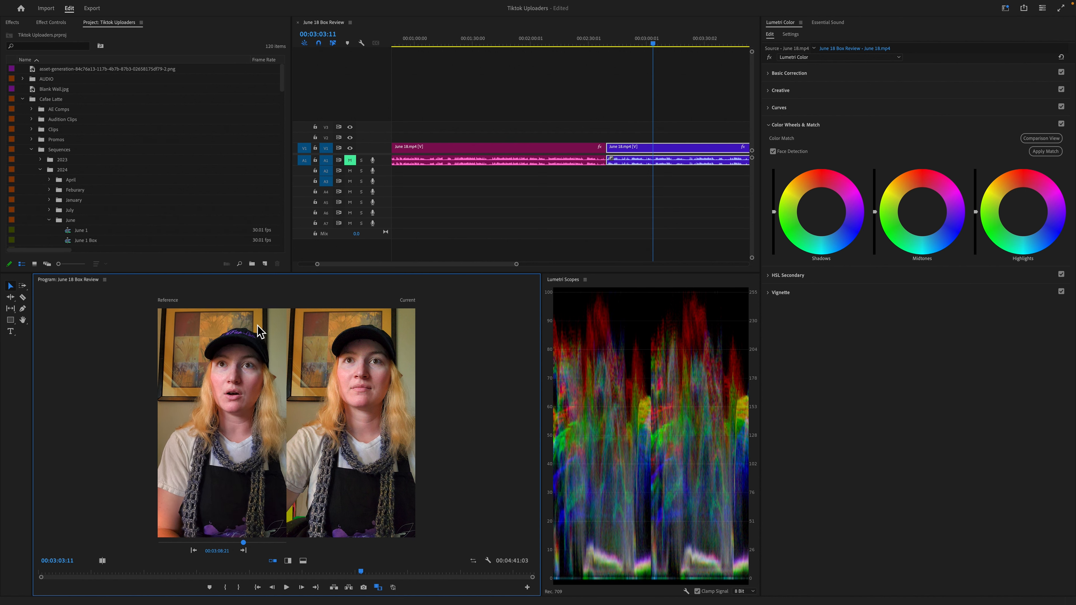
- Move the playhead to 00:01:33:16, select the first June 18.mp4 clip, and apply the color match with Face Detection on
left_click_drag(654, 42, 480, 74)
left_click(496, 158)
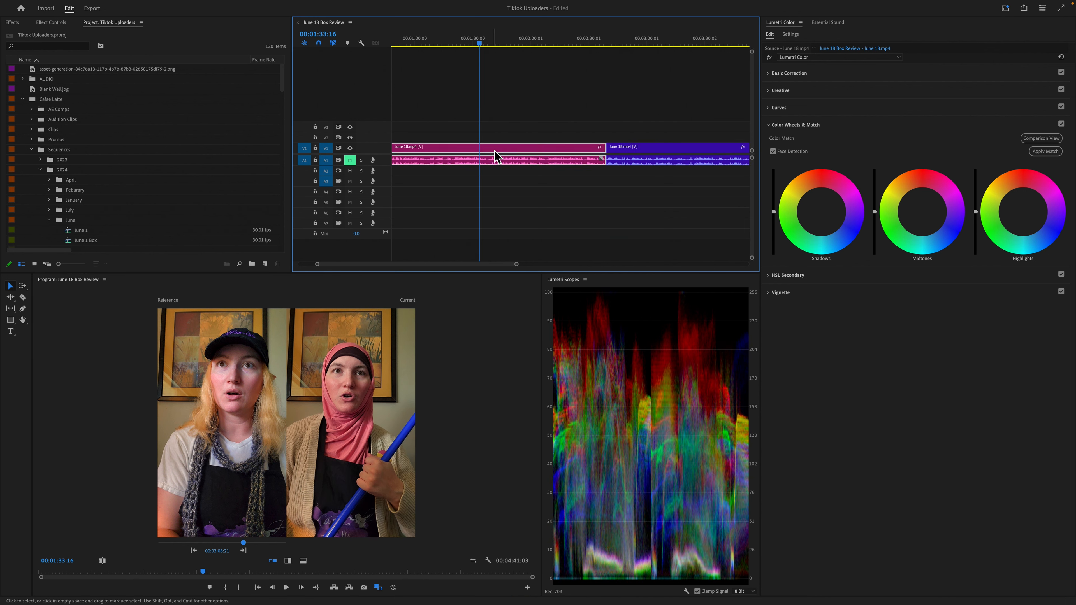
left_click(1046, 150)
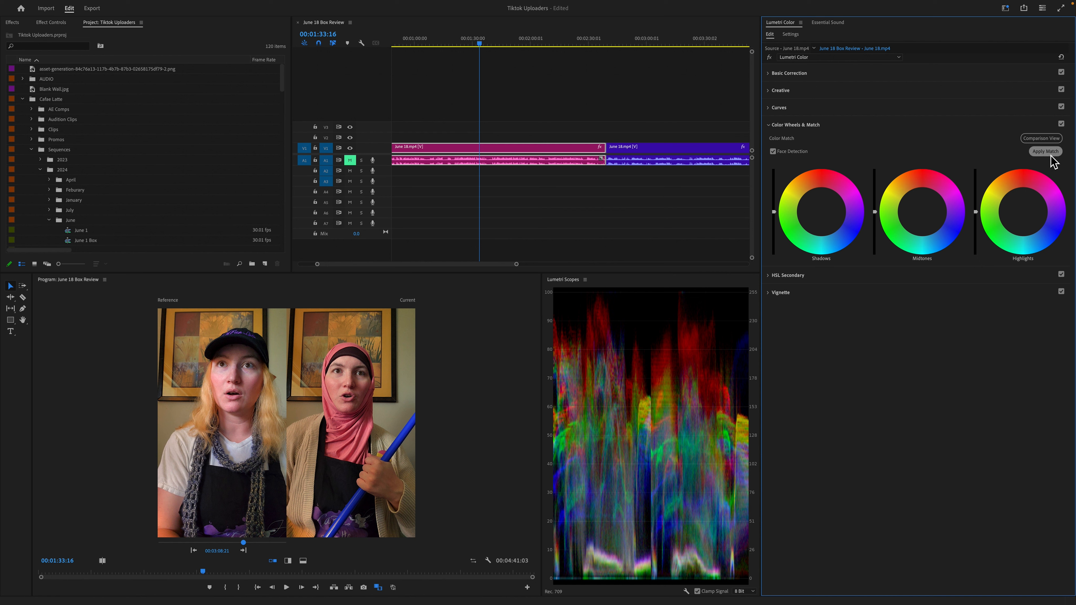